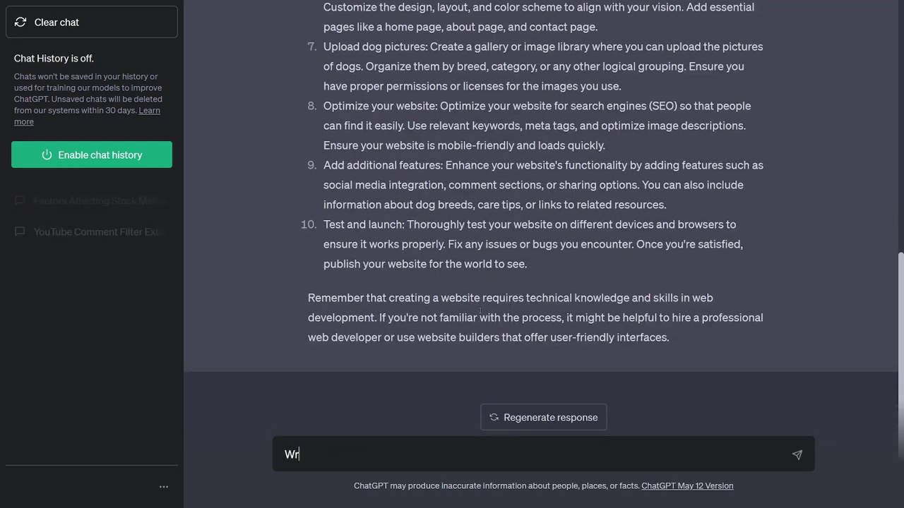
Send the dog-website code request, then follow up with 'Ok now add pictures of cats' and 'Make it look better'.
type("r me")
key("Return")
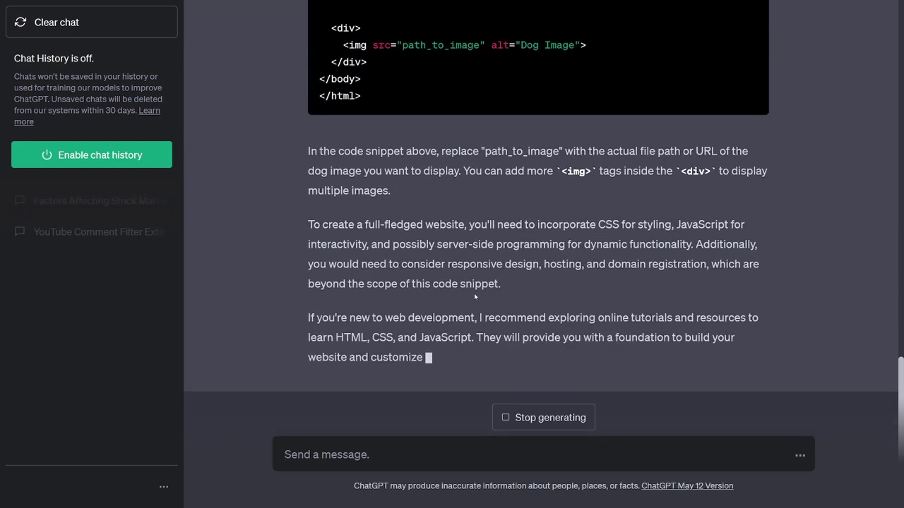
scroll(467, 297, "up", 4)
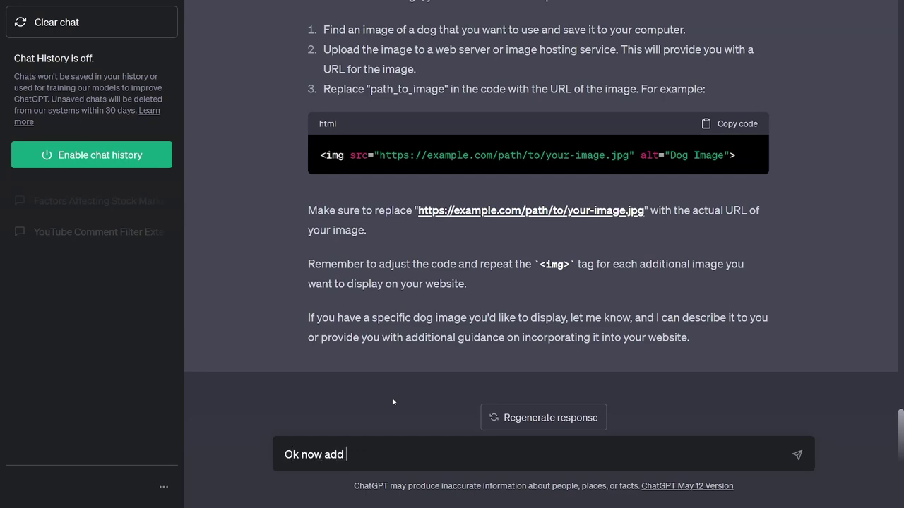
type("ts")
key("Return")
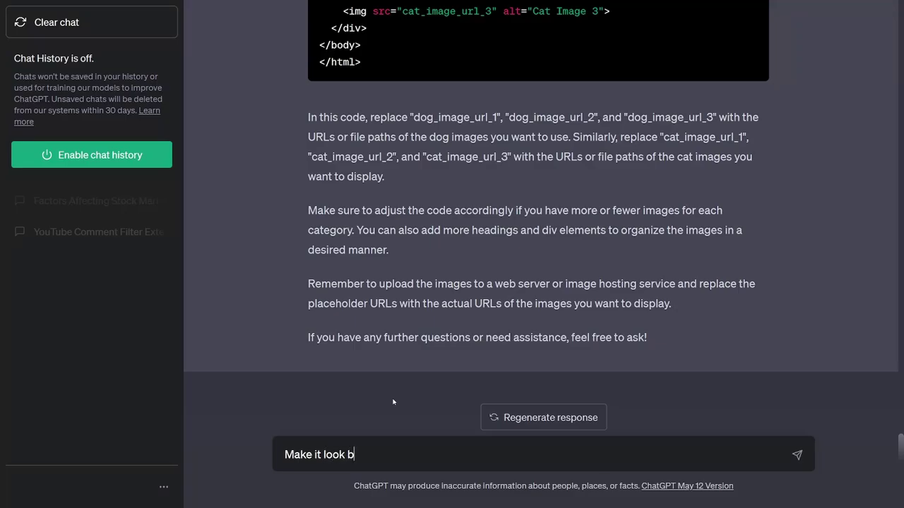
type("ok better")
key("Return")
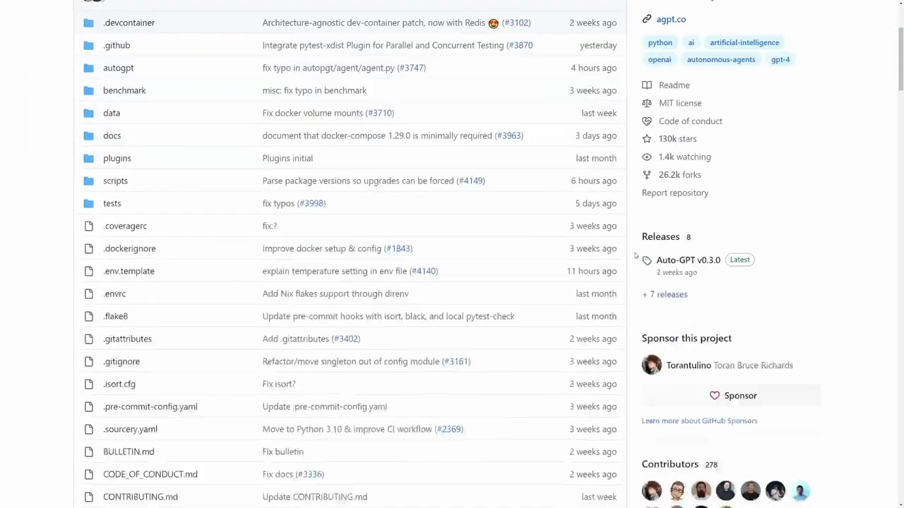
Highlight the Auto-GPT README introduction paragraph and play the April 16th 2023 demo video.
scroll(635, 255, "down", 9)
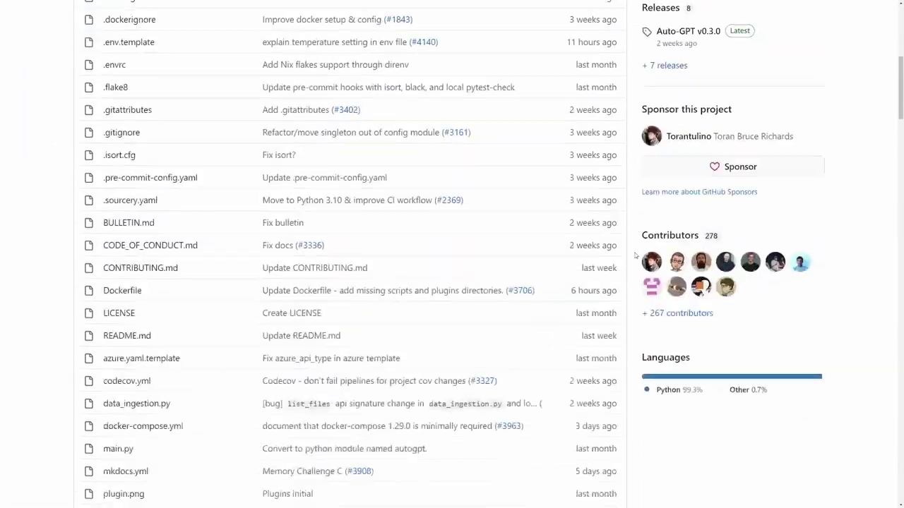
scroll(636, 255, "down", 3)
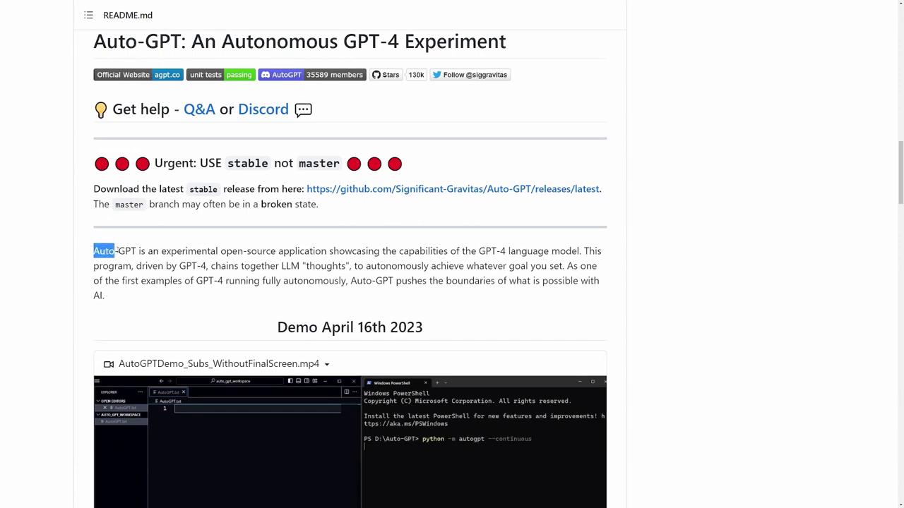
left_click_drag(115, 251, 237, 296)
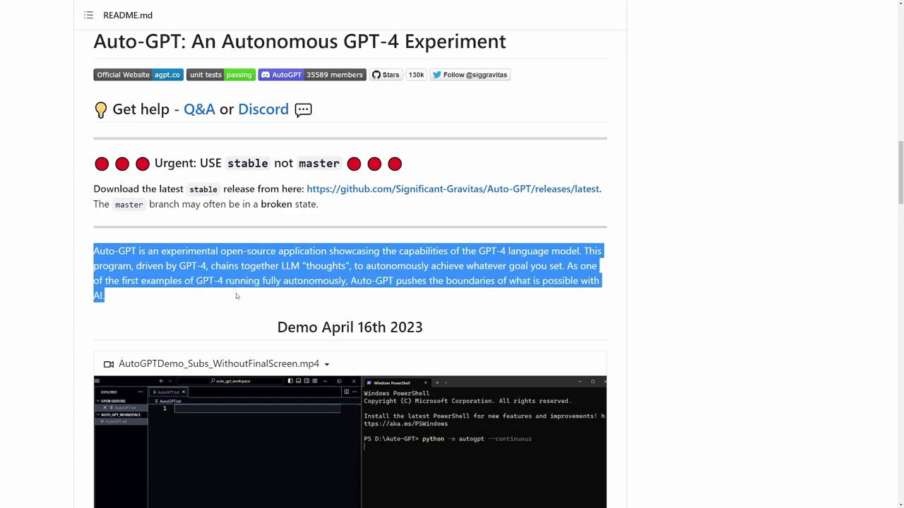
left_click(162, 313)
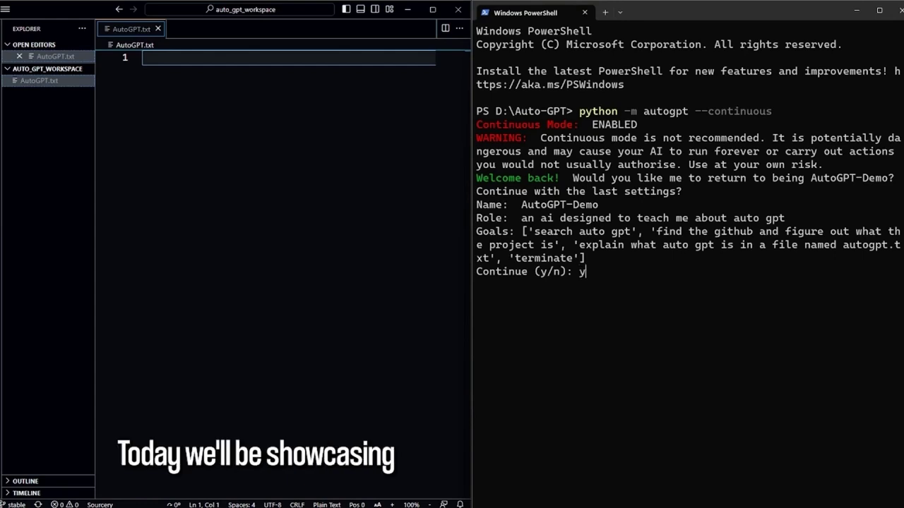
Let the Auto-GPT demo video play through and return to the README's video player.
key("Return")
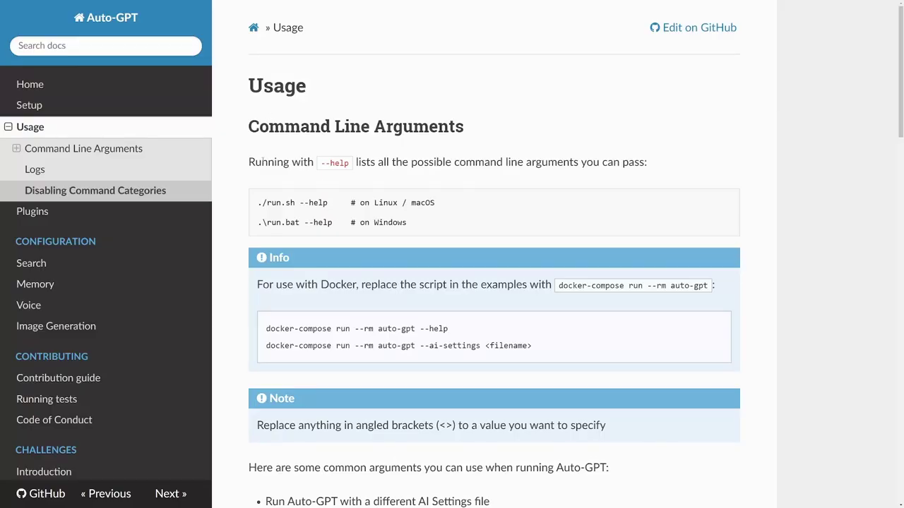
Highlight the Speak mode's TTS mention and the Continuous and Self-Feedback Mode headings.
scroll(262, 161, "down", 8)
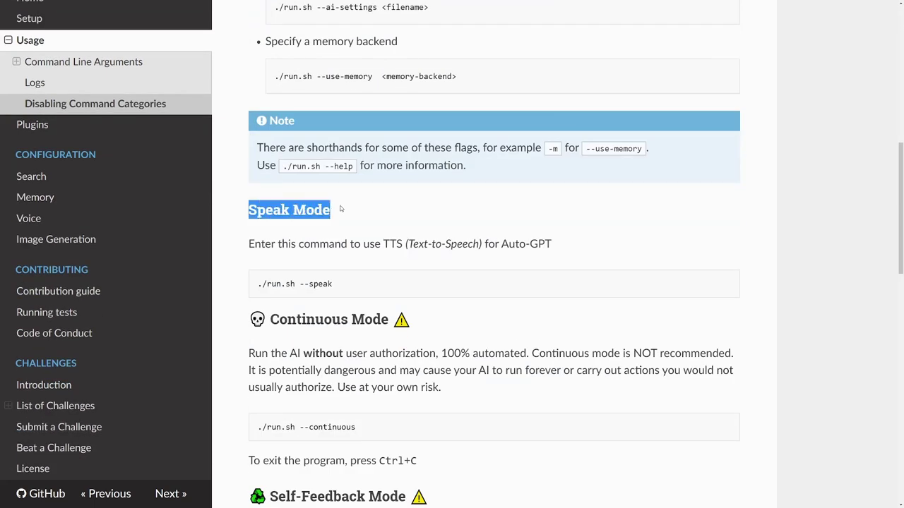
left_click_drag(385, 243, 461, 243)
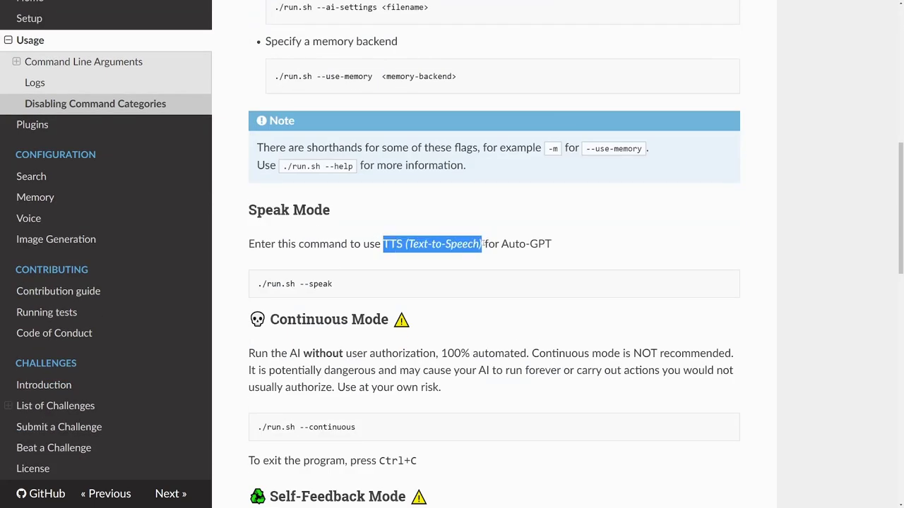
left_click_drag(250, 319, 381, 319)
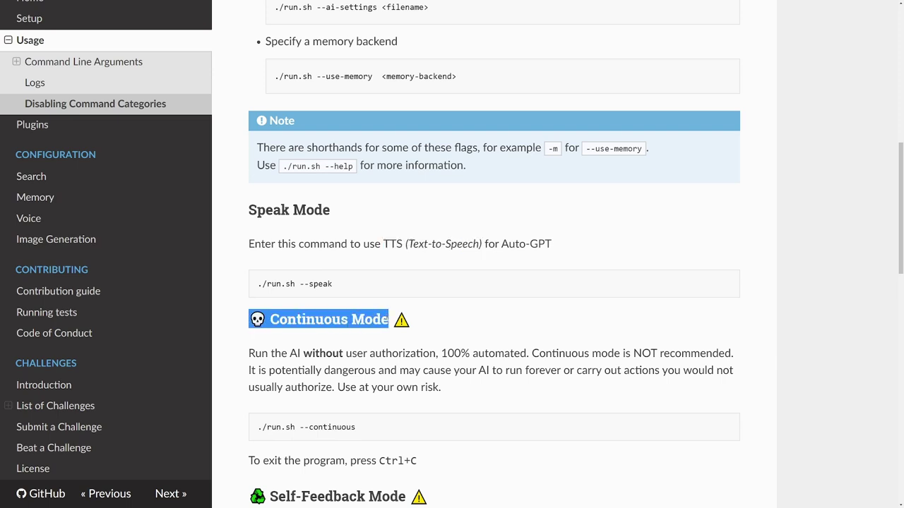
scroll(363, 230, "down", 3)
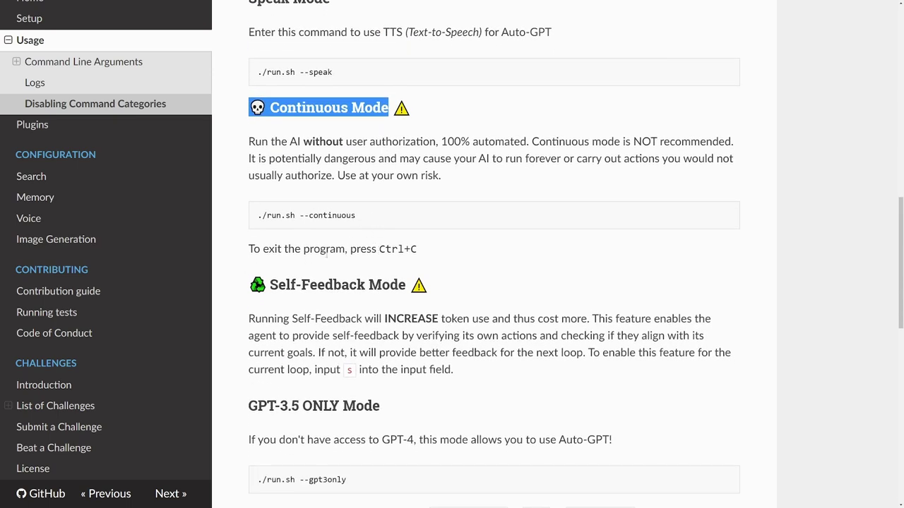
left_click_drag(250, 285, 390, 285)
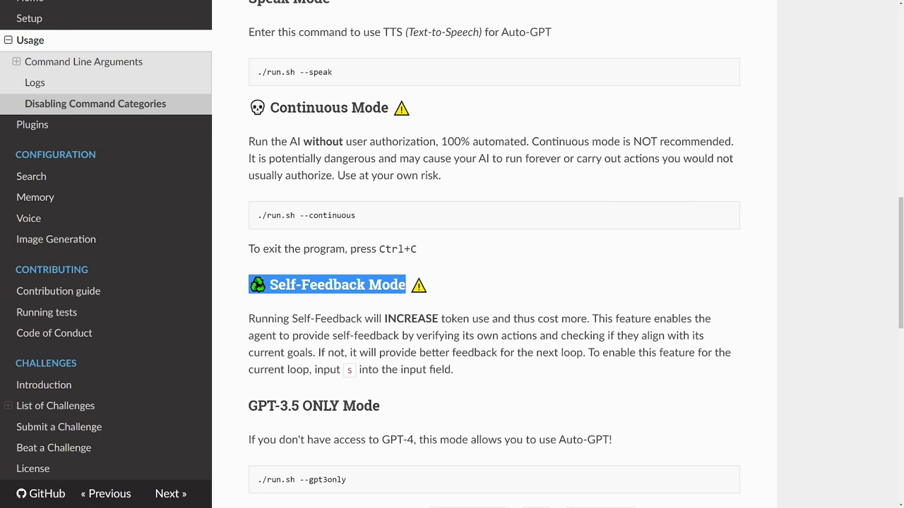
Highlight the remaining mode headings through GPT-4 only, then the Disabling Command Categories heading.
scroll(264, 213, "down", 3)
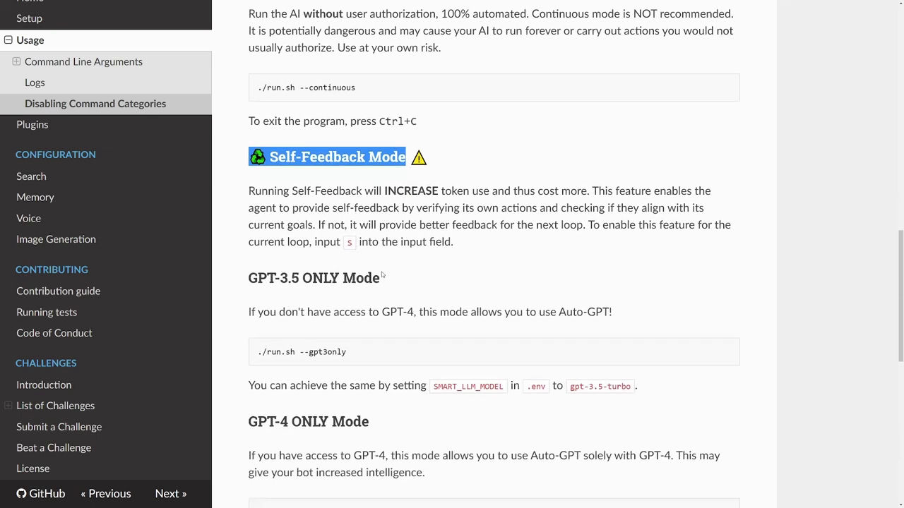
left_click_drag(248, 229, 372, 229)
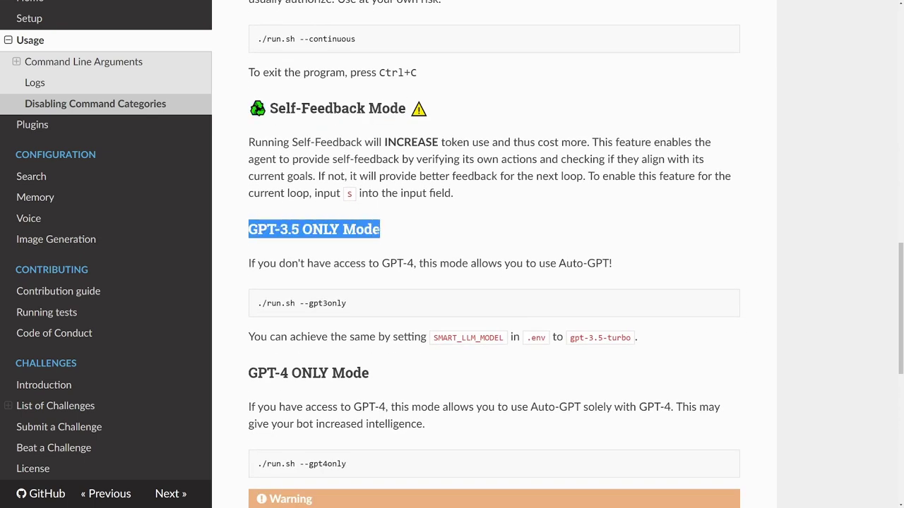
left_click_drag(247, 376, 376, 373)
scroll(358, 346, "down", 5)
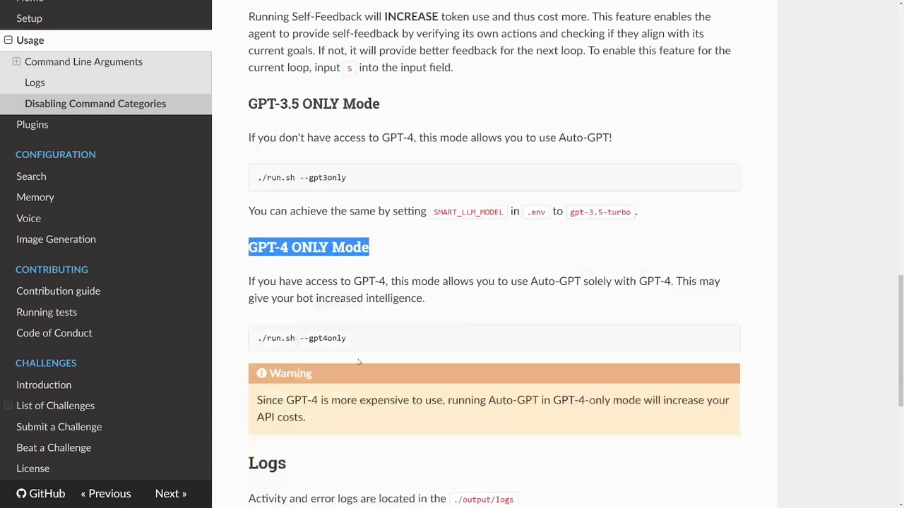
scroll(354, 302, "down", 3)
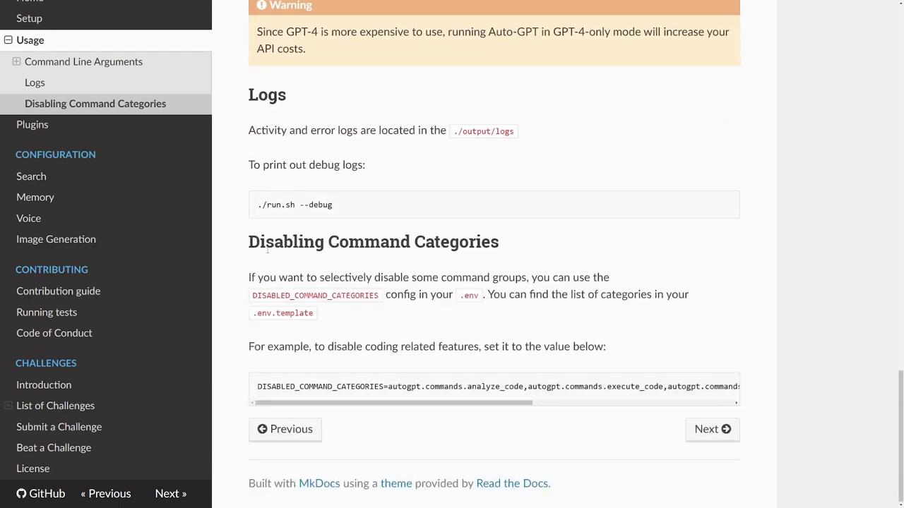
left_click_drag(285, 243, 510, 247)
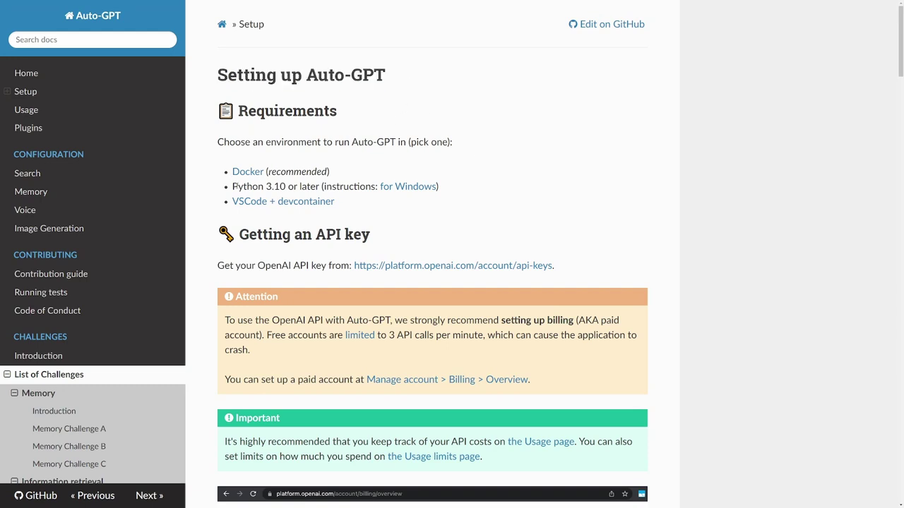
Highlight the environment, Python and VSCode requirement lines, then read through Docker and Git to Configuration.
left_click_drag(234, 187, 456, 190)
left_click_drag(335, 202, 242, 200)
scroll(201, 187, "down", 4)
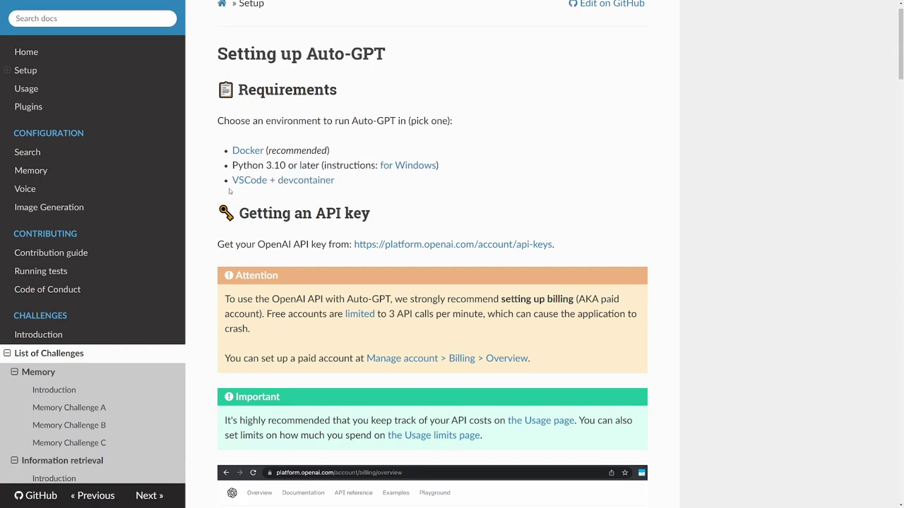
scroll(319, 146, "down", 14)
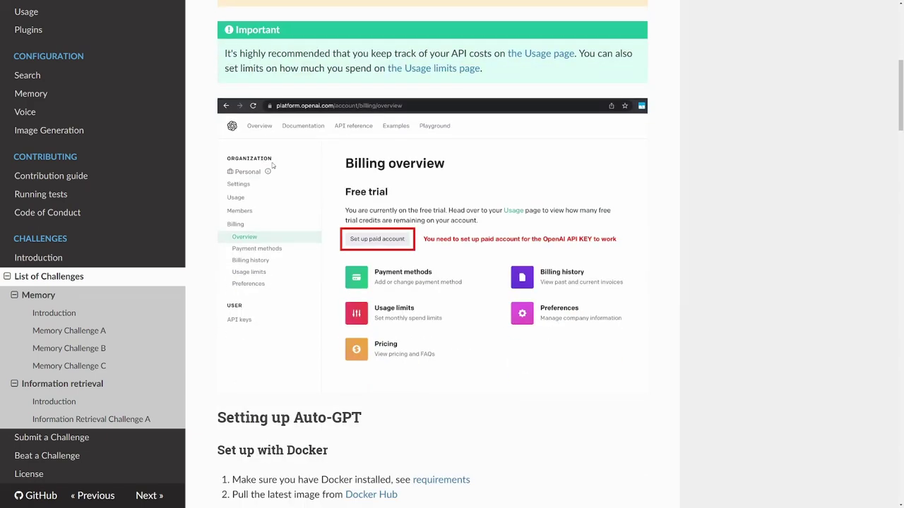
scroll(482, 176, "down", 10)
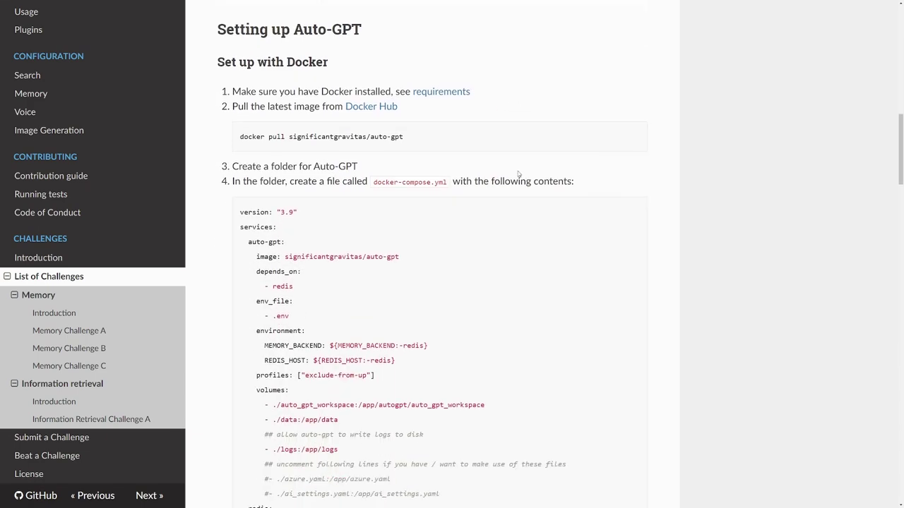
scroll(517, 174, "down", 13)
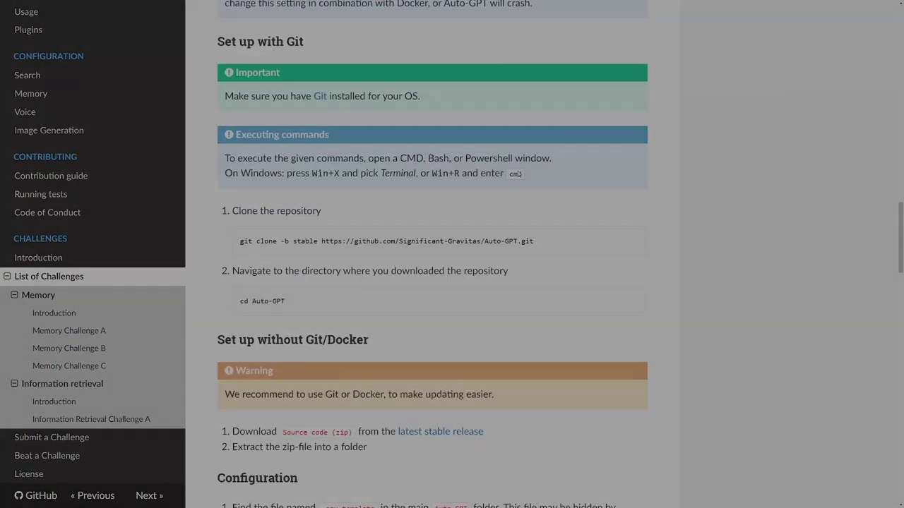
scroll(518, 173, "down", 11)
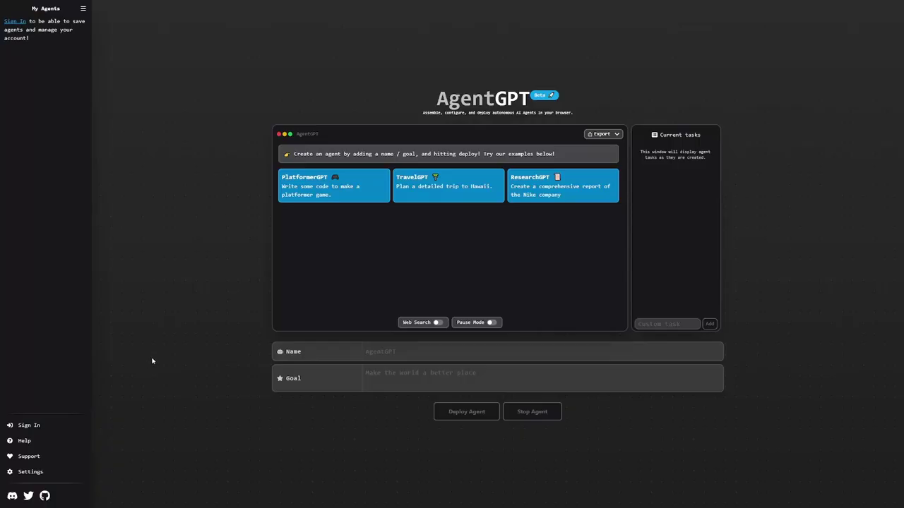
Reload AgentGPT, zoom in and back out, and deploy the PlatformerGPT example agent.
key("F5")
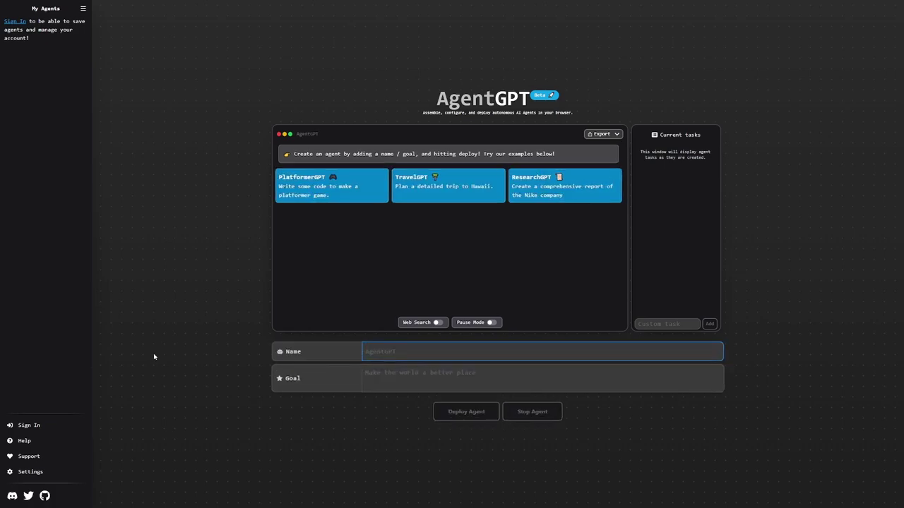
key("ctrl+plus")
key("ctrl+plus")
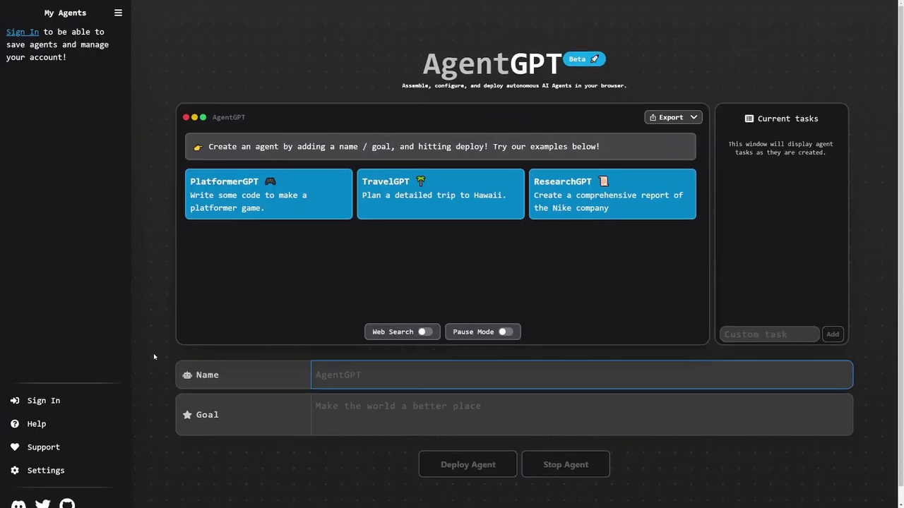
key("ctrl+minus")
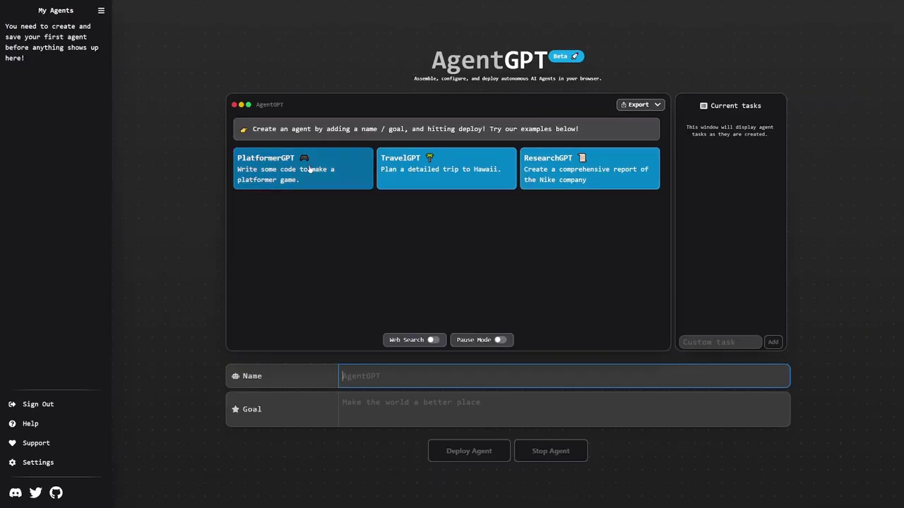
left_click(288, 141)
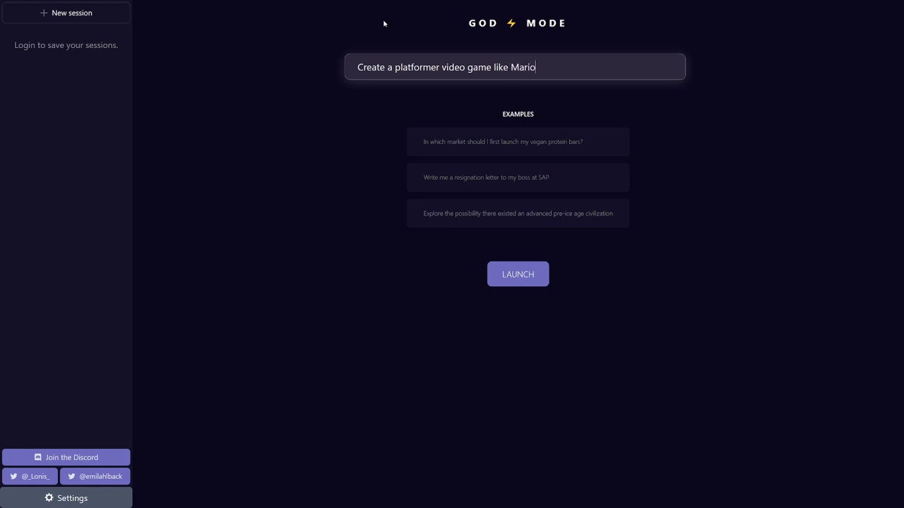
Submit the Mario-like platformer prompt, add the level design, player movement and scoring suggestions, and launch.
key("Return")
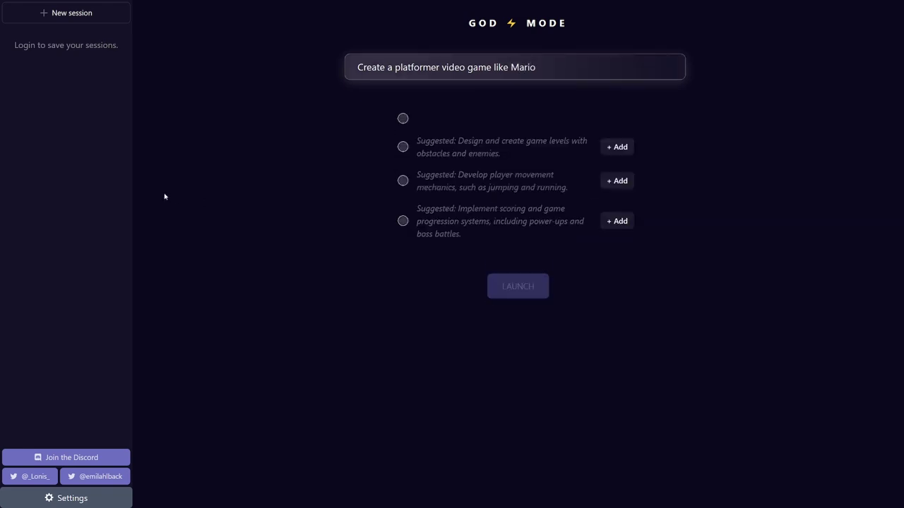
left_click(616, 146)
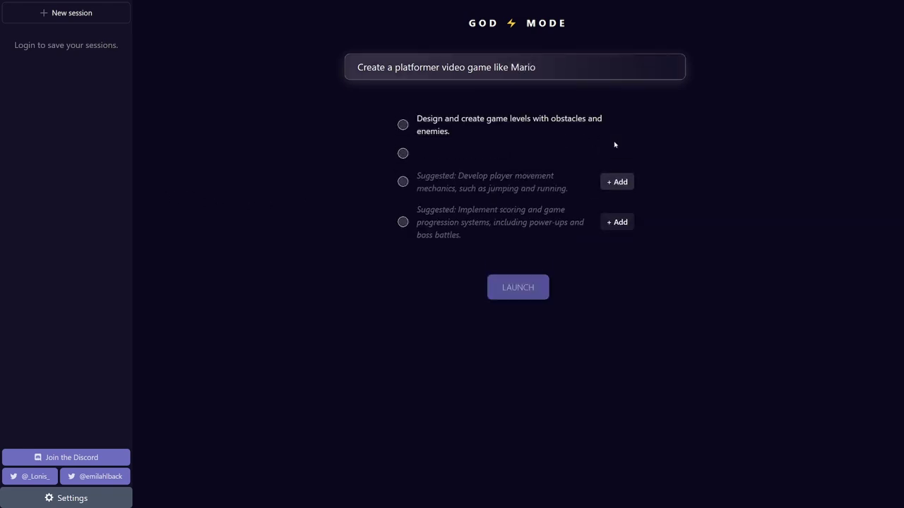
left_click(617, 181)
left_click(626, 221)
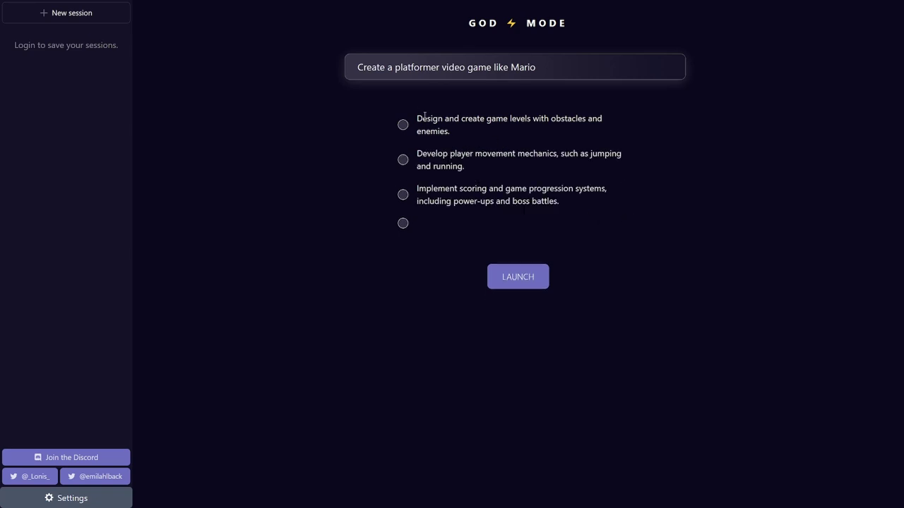
left_click(517, 276)
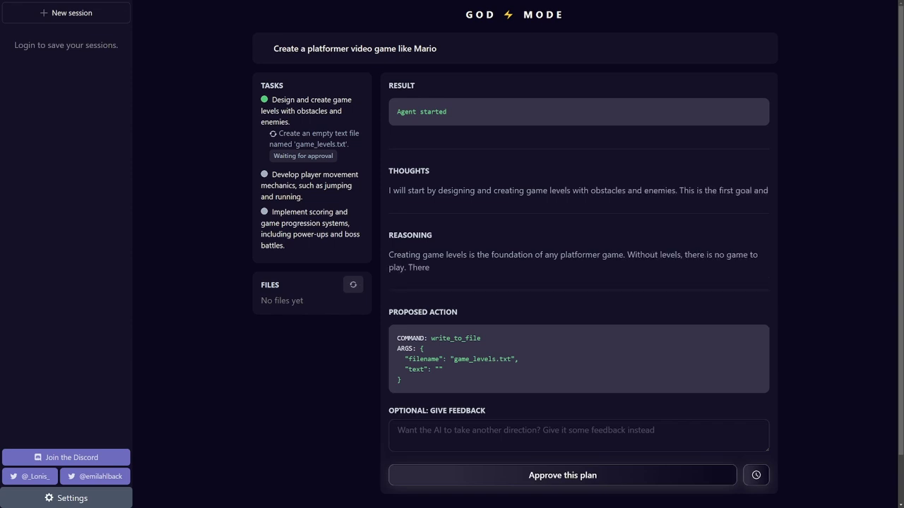
Highlight the Agent started result, the reasoning text and the proposed write_to_file action.
left_click_drag(404, 112, 458, 117)
left_click(458, 118)
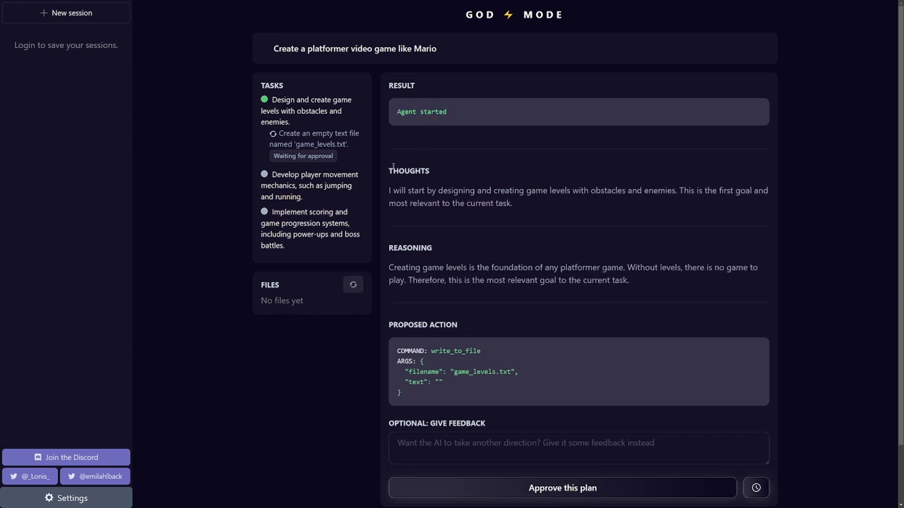
scroll(410, 162, "down", 1)
left_click_drag(388, 201, 484, 201)
left_click(408, 267)
left_click_drag(407, 267, 424, 329)
left_click(424, 329)
Send feedback 'I actually want you to create the jump mechanics first' and approve the revised plan.
left_click(492, 376)
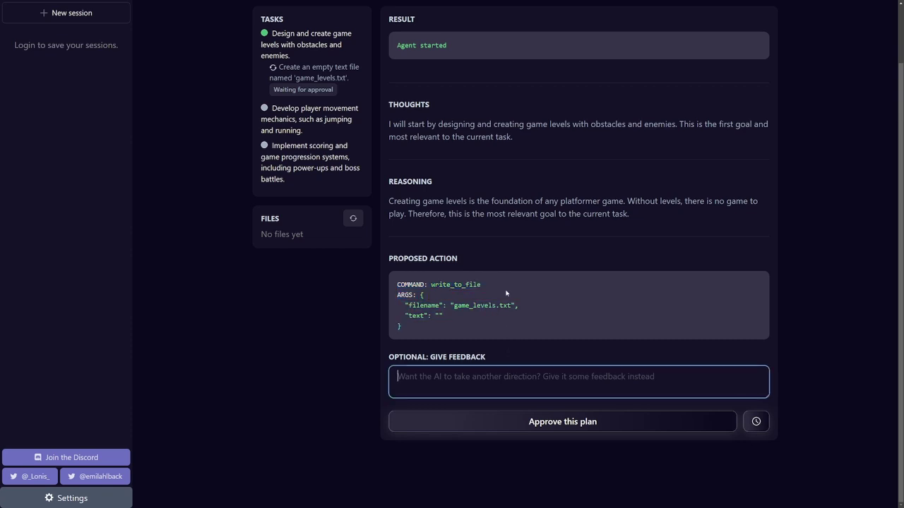
type("I actually want you to create the jump mechanics first")
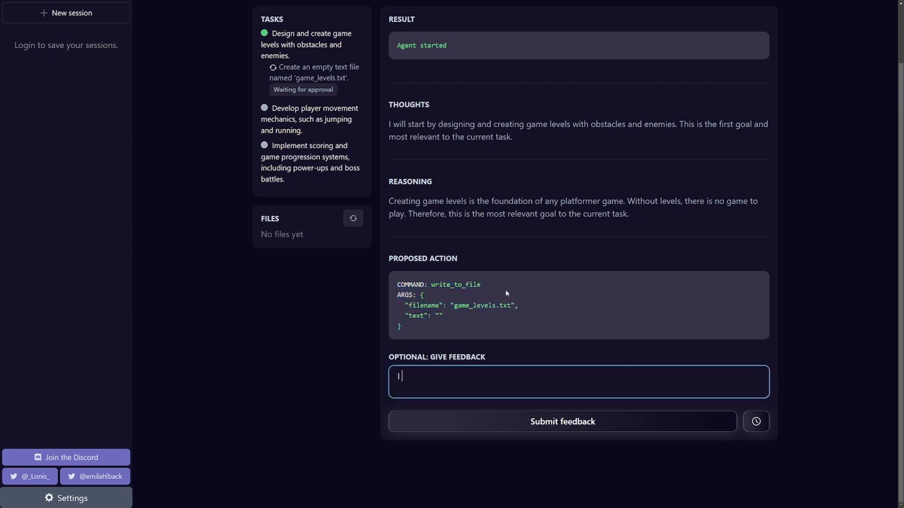
left_click(521, 427)
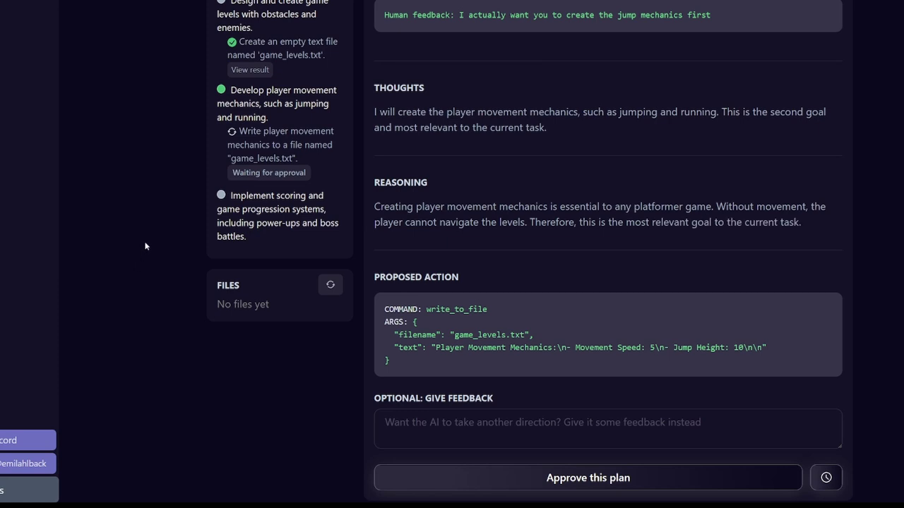
left_click(414, 477)
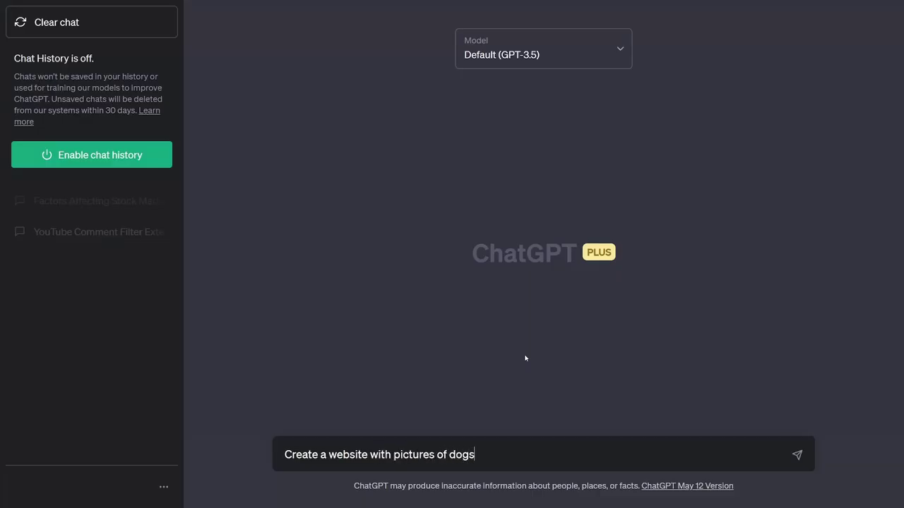
Send the 'Create a website with pictures of dogs' prompt to ChatGPT.
key("Return")
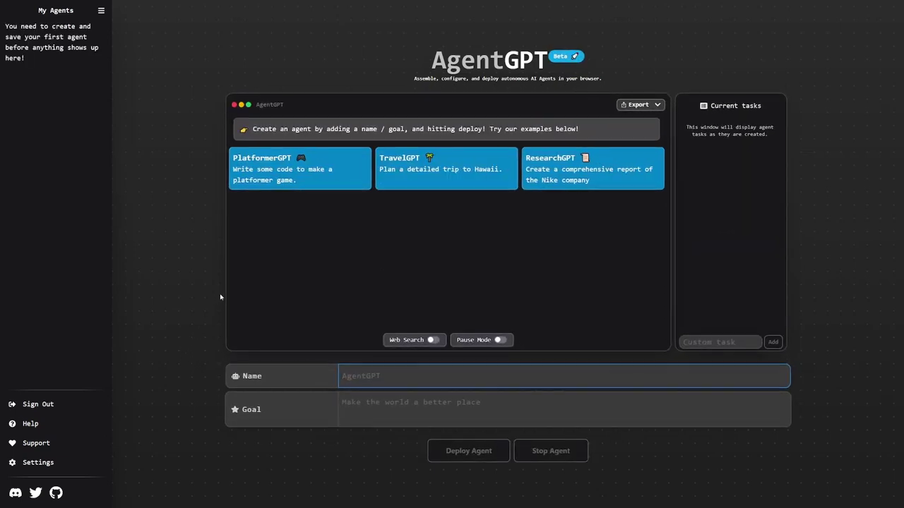
Deploy the PlatformerGPT example agent with goal 'Write some code to make a platformer game'.
left_click(308, 169)
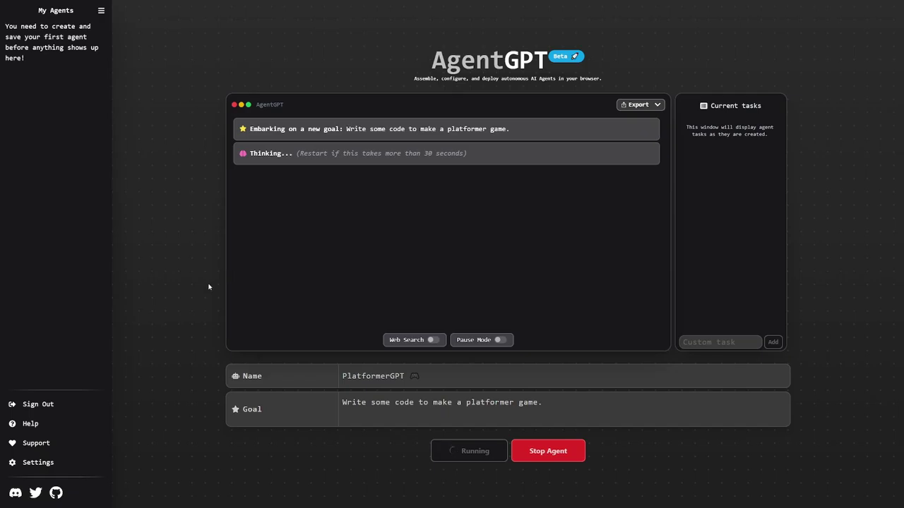